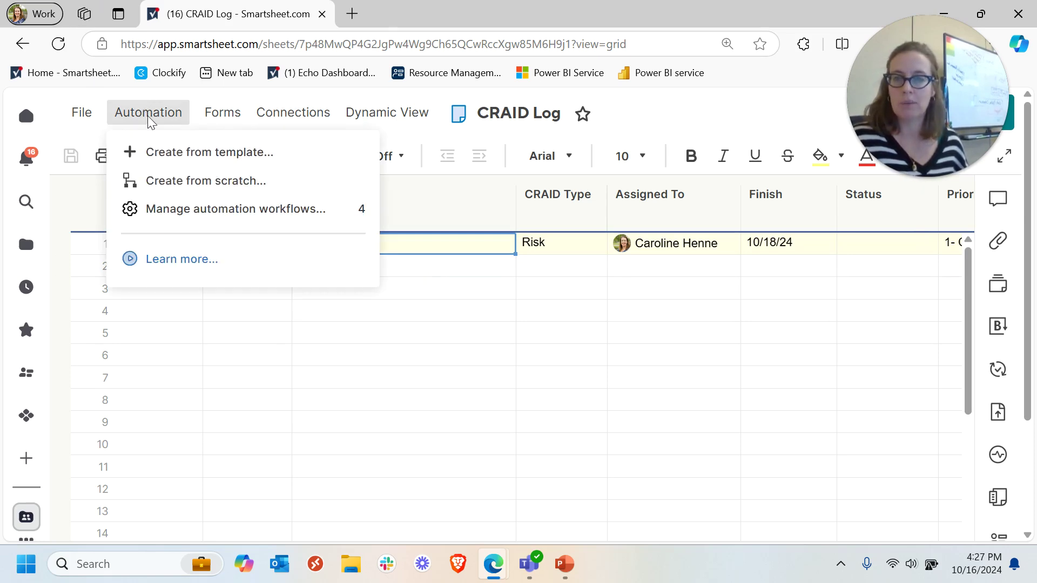
- Create a workflow named 'New Risk' from the Alert someone template
{"action": "left_click", "coordinate": [177, 214]}
{"action": "left_click", "coordinate": [738, 314]}
{"action": "left_click", "coordinate": [810, 449]}
{"action": "type", "text": "New Risk"}
{"action": "scroll", "coordinate": [422, 227], "scroll_direction": "down", "scroll_amount": 2}
{"action": "scroll", "coordinate": [513, 270], "scroll_direction": "up", "scroll_amount": 2}
- Set the workflow trigger to Created with Any Value
{"action": "left_click", "coordinate": [208, 239]}
{"action": "scroll", "coordinate": [254, 343], "scroll_direction": "down", "scroll_amount": 5}
{"action": "left_click", "coordinate": [180, 382]}
{"action": "left_click", "coordinate": [196, 265]}
{"action": "left_click", "coordinate": [205, 300]}
{"action": "left_click", "coordinate": [523, 277]}
{"action": "scroll", "coordinate": [537, 305], "scroll_direction": "down", "scroll_amount": 5}
- Add a condition so it only runs when CRAID Type is Risk
{"action": "left_click", "coordinate": [199, 194]}
{"action": "left_click", "coordinate": [214, 283]}
{"action": "left_click", "coordinate": [243, 376]}
{"action": "left_click", "coordinate": [261, 321]}
{"action": "scroll", "coordinate": [212, 434], "scroll_direction": "down", "scroll_amount": 1}
{"action": "left_click", "coordinate": [189, 458]}
{"action": "left_click", "coordinate": [627, 363]}
{"action": "scroll", "coordinate": [639, 332], "scroll_direction": "down", "scroll_amount": 5}
- Replace the alert action with Alert a Microsoft Teams channel
{"action": "scroll", "coordinate": [665, 317], "scroll_direction": "up", "scroll_amount": 5}
{"action": "scroll", "coordinate": [664, 318], "scroll_direction": "down", "scroll_amount": 4}
{"action": "left_click", "coordinate": [214, 283]}
{"action": "left_click", "coordinate": [424, 240]}
{"action": "left_click", "coordinate": [496, 259]}
{"action": "scroll", "coordinate": [366, 290], "scroll_direction": "down", "scroll_amount": 1}
{"action": "left_click", "coordinate": [223, 315]}
{"action": "scroll", "coordinate": [491, 322], "scroll_direction": "up", "scroll_amount": 2}
{"action": "left_click", "coordinate": [189, 289]}
{"action": "left_click", "coordinate": [197, 416]}
- Target the Microsoft Practice team's General channel
{"action": "scroll", "coordinate": [291, 331], "scroll_direction": "down", "scroll_amount": 2}
{"action": "left_click", "coordinate": [185, 267]}
{"action": "scroll", "coordinate": [197, 289], "scroll_direction": "down", "scroll_amount": 20}
{"action": "scroll", "coordinate": [205, 277], "scroll_direction": "down", "scroll_amount": 10}
{"action": "scroll", "coordinate": [220, 201], "scroll_direction": "up", "scroll_amount": 2}
{"action": "left_click", "coordinate": [204, 209]}
{"action": "left_click", "coordinate": [251, 300]}
{"action": "left_click", "coordinate": [153, 172]}
- Customize the alert message subject and save the New Risk workflow
{"action": "left_click", "coordinate": [252, 421]}
{"action": "scroll", "coordinate": [598, 324], "scroll_direction": "down", "scroll_amount": 2}
{"action": "type", "text": "N"}
{"action": "left_click", "coordinate": [946, 494]}
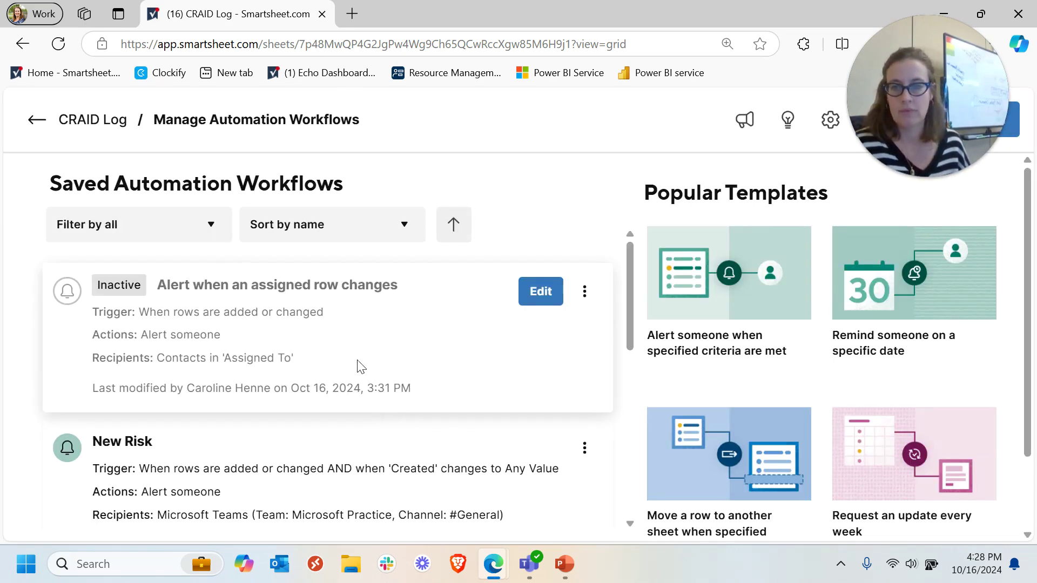
{"action": "scroll", "coordinate": [362, 368], "scroll_direction": "down", "scroll_amount": 1}
- Enter row 2 as 'Risk #2' of CRAID Type Risk, assigned to the suggested contact
{"action": "left_click", "coordinate": [39, 122]}
{"action": "left_click", "coordinate": [381, 269]}
{"action": "type", "text": "Risk #2"}
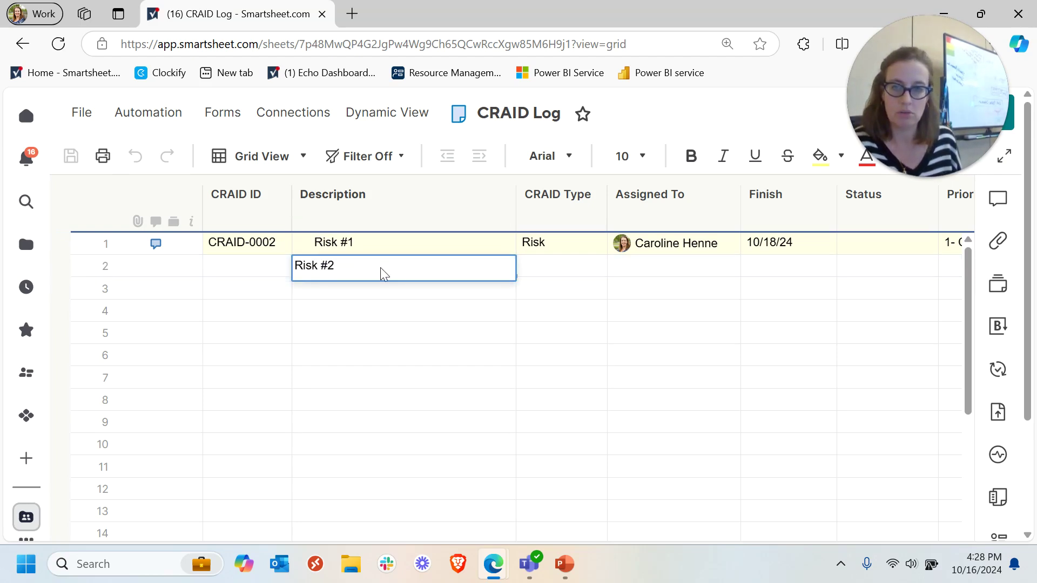
{"action": "key", "text": "Tab"}
{"action": "type", "text": "Ris"}
{"action": "key", "text": "Tab"}
{"action": "type", "text": "Ca"}
{"action": "key", "text": "Return"}
- Set row 2's finish date to 10/17/24 and its status to Open
{"action": "left_click", "coordinate": [824, 266]}
{"action": "left_click", "coordinate": [825, 264]}
{"action": "left_click", "coordinate": [659, 359]}
{"action": "left_click", "coordinate": [891, 269]}
{"action": "key", "text": "Tab"}
{"action": "key", "text": "Tab"}
{"action": "key", "text": "Tab"}
{"action": "left_click", "coordinate": [473, 268]}
{"action": "left_click", "coordinate": [525, 265]}
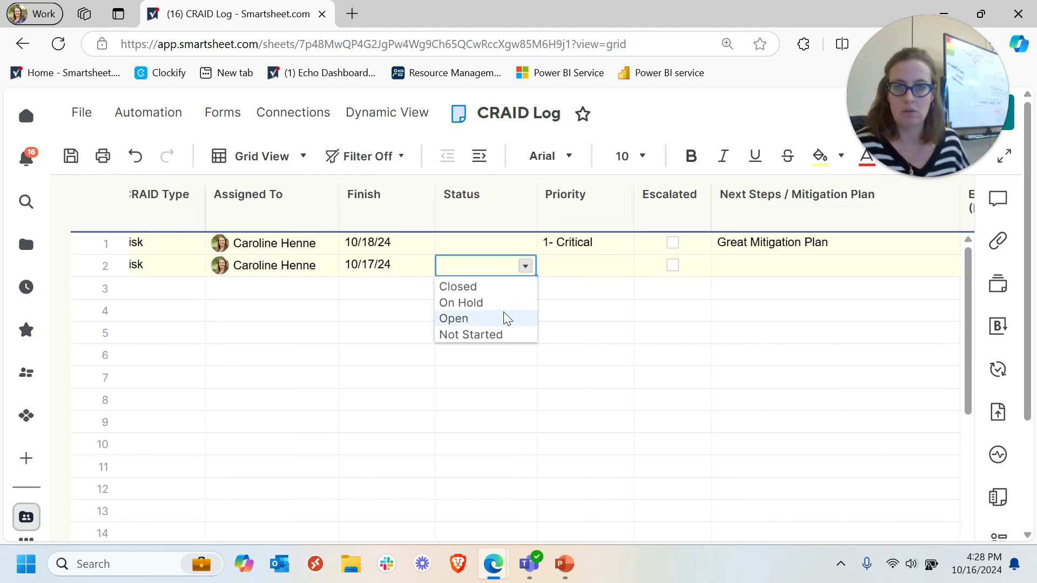
{"action": "left_click", "coordinate": [505, 319]}
- Give row 2 priority 2- High and next steps 'No plan yet', then save the sheet
{"action": "left_click", "coordinate": [600, 265]}
{"action": "left_click", "coordinate": [622, 266]}
{"action": "left_click", "coordinate": [601, 303]}
{"action": "left_click", "coordinate": [851, 267]}
{"action": "left_click", "coordinate": [683, 109]}
{"action": "left_click", "coordinate": [65, 162]}
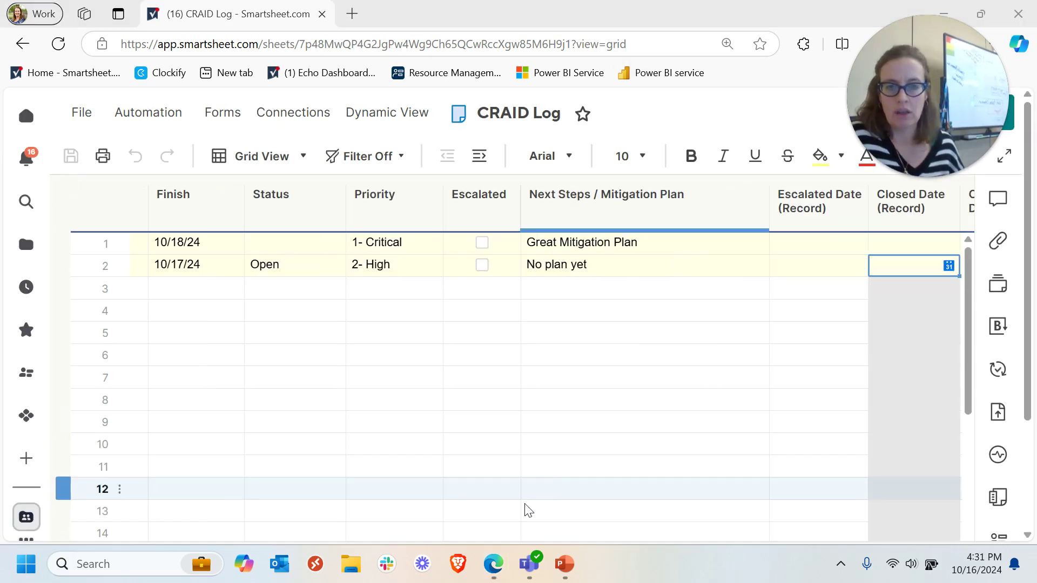
- Switch to Teams and scroll General to the Smartsheet New Risk Created card for CRAID-0003
{"action": "mouse_move", "coordinate": [531, 570]}
{"action": "left_click", "coordinate": [530, 570]}
{"action": "scroll", "coordinate": [620, 280], "scroll_direction": "up", "scroll_amount": 3}
{"action": "scroll", "coordinate": [620, 280], "scroll_direction": "down", "scroll_amount": 5}
{"action": "scroll", "coordinate": [583, 275], "scroll_direction": "up", "scroll_amount": 2}
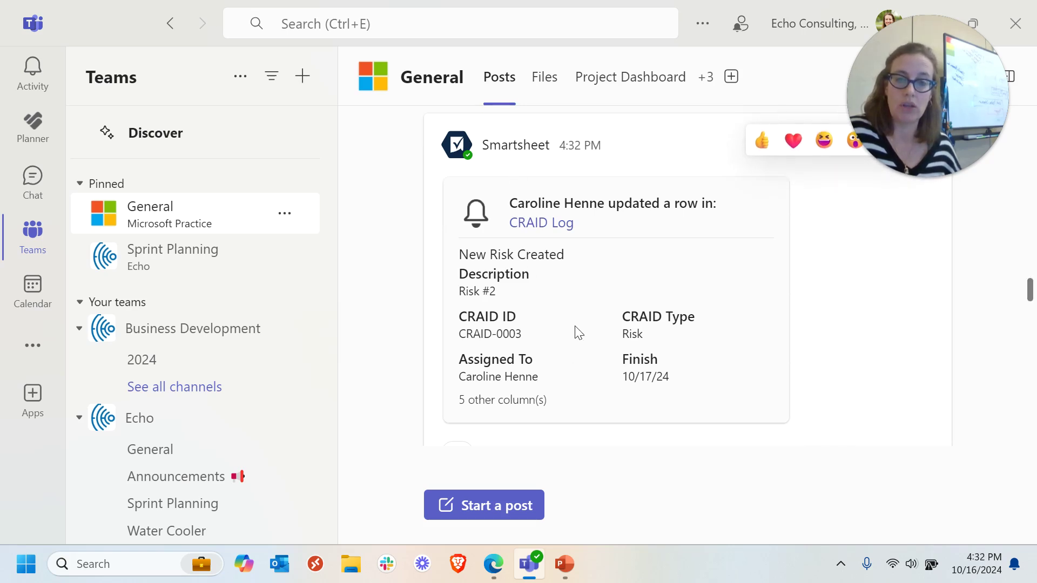
{"action": "scroll", "coordinate": [579, 334], "scroll_direction": "down", "scroll_amount": 2}
{"action": "left_click", "coordinate": [509, 420]}
{"action": "type", "text": "@Jason"}
{"action": "key", "text": "Return"}
{"action": "type", "text": "please respond to this test risk."}
{"action": "key", "text": "Return"}
- Open the Project Dashboard tab, sign in to Smartsheet with e-mail and password, and allow access
{"action": "scroll", "coordinate": [562, 296], "scroll_direction": "up", "scroll_amount": 2}
{"action": "left_click", "coordinate": [631, 100]}
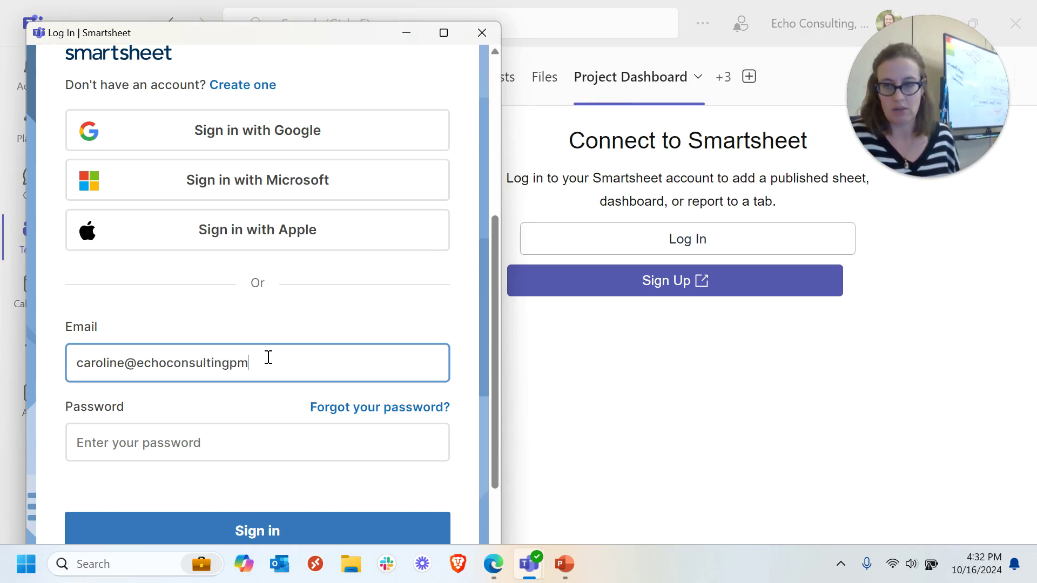
{"action": "key", "text": "Tab"}
{"action": "key", "text": "Return"}
{"action": "scroll", "coordinate": [269, 198], "scroll_direction": "down", "scroll_amount": 5}
{"action": "left_click", "coordinate": [303, 448]}
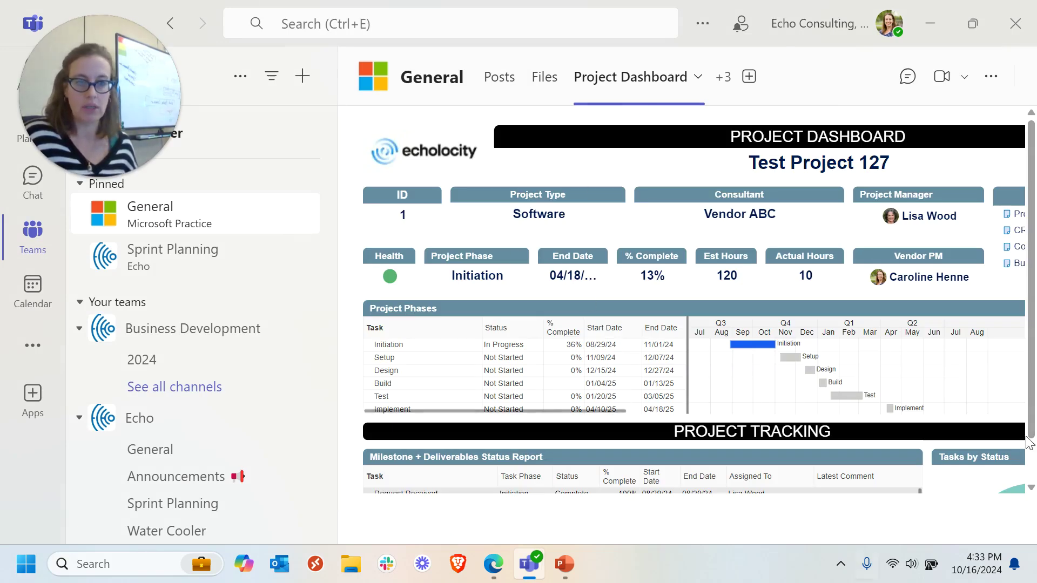
- Browse the Project Dashboard tab and drag the grid/Gantt splitter right to show Assigned To
{"action": "scroll", "coordinate": [1032, 455], "scroll_direction": "down", "scroll_amount": 1}
{"action": "left_click_drag", "start_coordinate": [894, 487], "coordinate": [995, 501]}
{"action": "left_click_drag", "start_coordinate": [747, 491], "coordinate": [628, 507]}
{"action": "scroll", "coordinate": [994, 298], "scroll_direction": "down", "scroll_amount": 3}
{"action": "left_click_drag", "start_coordinate": [815, 489], "coordinate": [898, 489]}
{"action": "scroll", "coordinate": [970, 307], "scroll_direction": "up", "scroll_amount": 3}
{"action": "left_click_drag", "start_coordinate": [588, 324], "coordinate": [581, 303]}
{"action": "left_click_drag", "start_coordinate": [546, 487], "coordinate": [429, 492]}
{"action": "scroll", "coordinate": [690, 287], "scroll_direction": "up", "scroll_amount": 2}
- Add a new Smartsheet tab to the channel
{"action": "left_click", "coordinate": [748, 77]}
{"action": "left_click", "coordinate": [313, 171]}
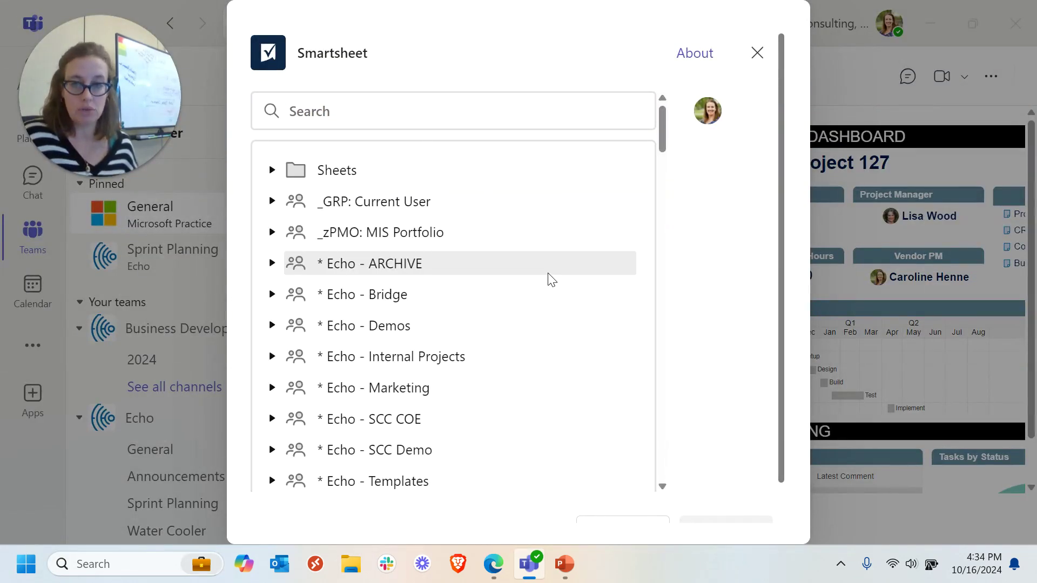
{"action": "scroll", "coordinate": [448, 274], "scroll_direction": "down", "scroll_amount": 3}
{"action": "scroll", "coordinate": [448, 274], "scroll_direction": "down", "scroll_amount": 2}
{"action": "scroll", "coordinate": [331, 185], "scroll_direction": "up", "scroll_amount": 3}
- Expand * Echo - Demos > Example_Project Dashboards > Project Dashboard 1 to reach CRAID Log
{"action": "left_click", "coordinate": [272, 247]}
{"action": "scroll", "coordinate": [461, 300], "scroll_direction": "down", "scroll_amount": 4}
{"action": "scroll", "coordinate": [459, 306], "scroll_direction": "down", "scroll_amount": 4}
{"action": "left_click", "coordinate": [507, 222]}
{"action": "scroll", "coordinate": [493, 243], "scroll_direction": "down", "scroll_amount": 3}
{"action": "scroll", "coordinate": [440, 130], "scroll_direction": "up", "scroll_amount": 3}
{"action": "left_click", "coordinate": [302, 168]}
{"action": "scroll", "coordinate": [400, 251], "scroll_direction": "up", "scroll_amount": 10}
{"action": "scroll", "coordinate": [421, 270], "scroll_direction": "down", "scroll_amount": 7}
{"action": "scroll", "coordinate": [448, 305], "scroll_direction": "down", "scroll_amount": 5}
{"action": "scroll", "coordinate": [422, 198], "scroll_direction": "down", "scroll_amount": 4}
{"action": "scroll", "coordinate": [422, 198], "scroll_direction": "up", "scroll_amount": 5}
- Choose Share for the tab's sheet and keep the Editor - can share permission
{"action": "left_click", "coordinate": [352, 257]}
{"action": "left_click", "coordinate": [309, 286]}
{"action": "scroll", "coordinate": [442, 319], "scroll_direction": "down", "scroll_amount": 2}
{"action": "scroll", "coordinate": [506, 307], "scroll_direction": "down", "scroll_amount": 8}
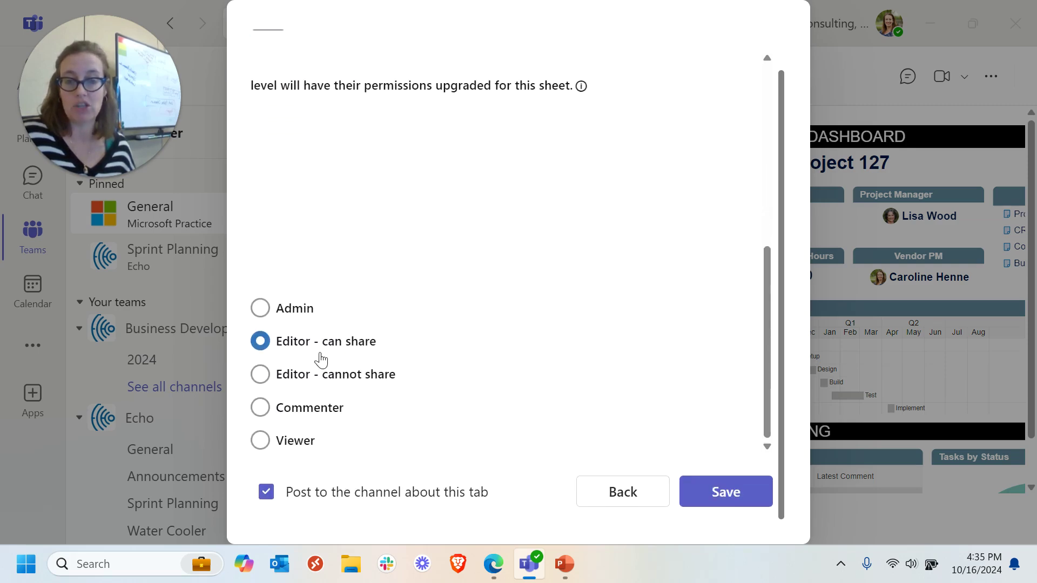